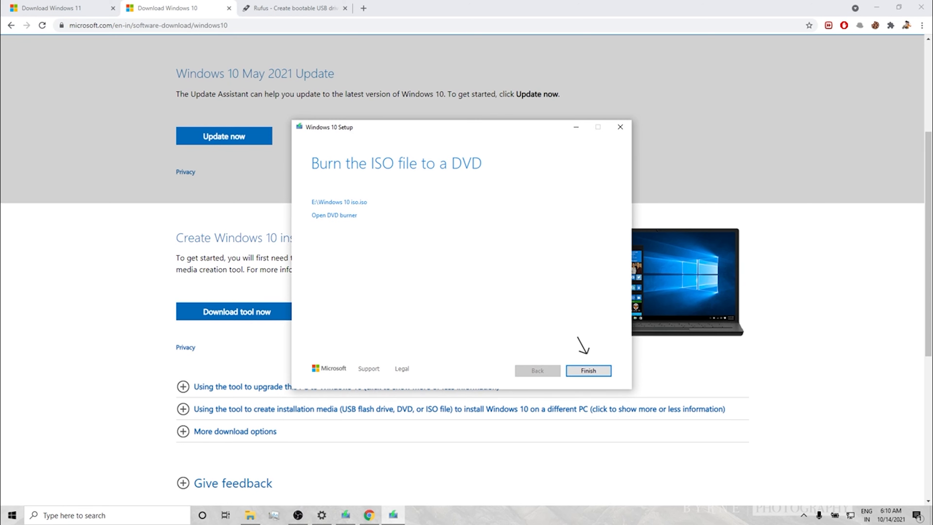
# - Finish the Windows 10 Setup wizard and extract the Win10_English_x64 archive from D:'s Operating System folder into its own subfolder
pyautogui.click(588, 371)
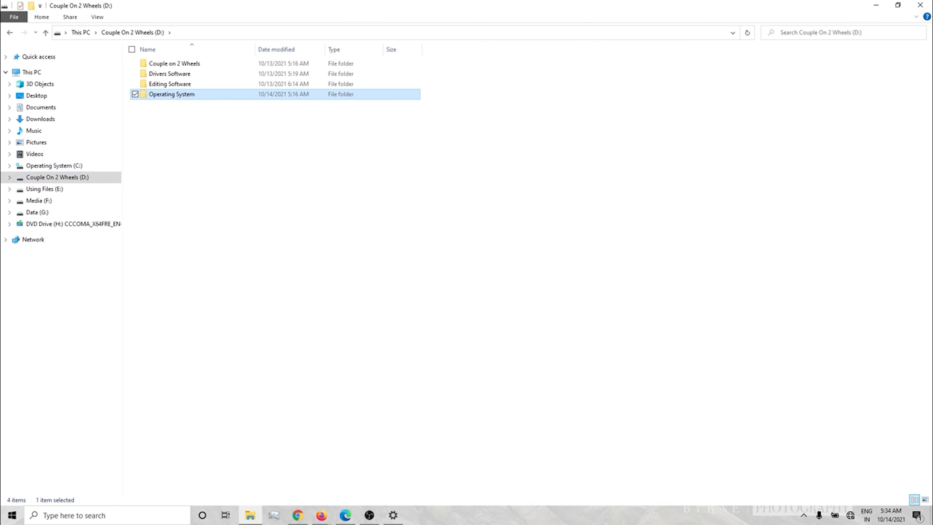
pyautogui.doubleClick(166, 94)
pyautogui.click(190, 66)
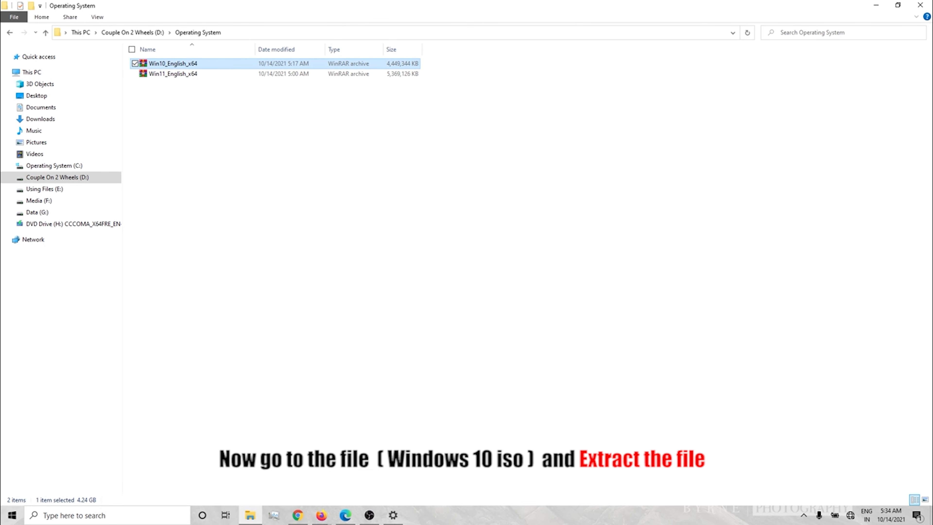
pyautogui.rightClick(190, 67)
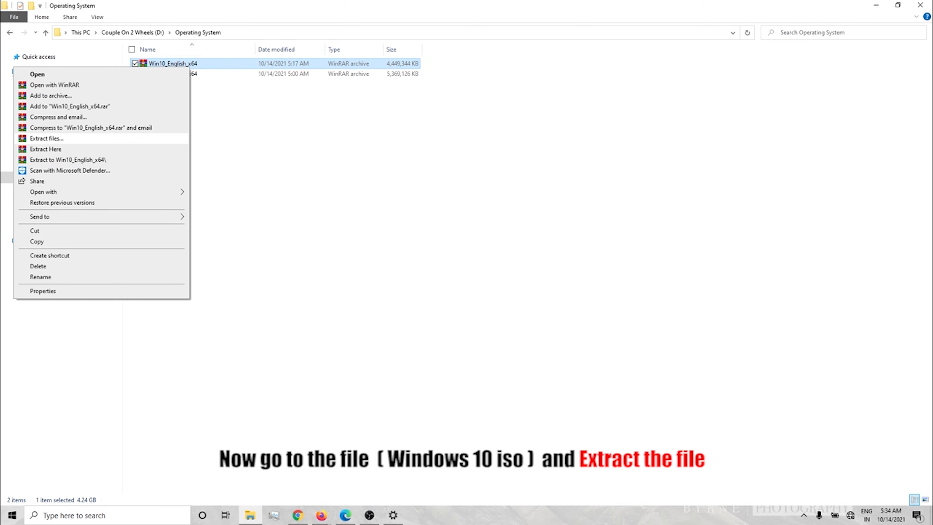
pyautogui.click(68, 159)
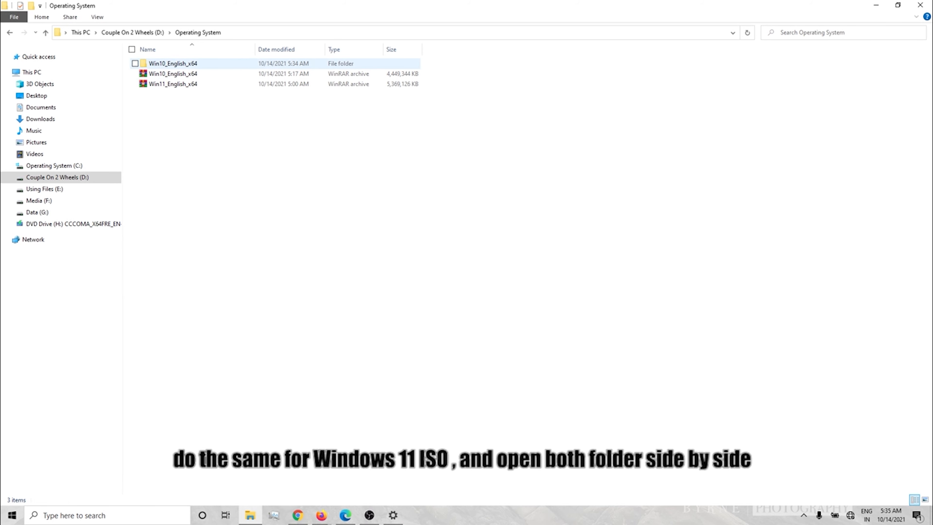
# - Open the extracted Win10_English_x64 folder and place it side by side with a second File Explorer window showing DVD Drive (H:)
pyautogui.click(173, 63)
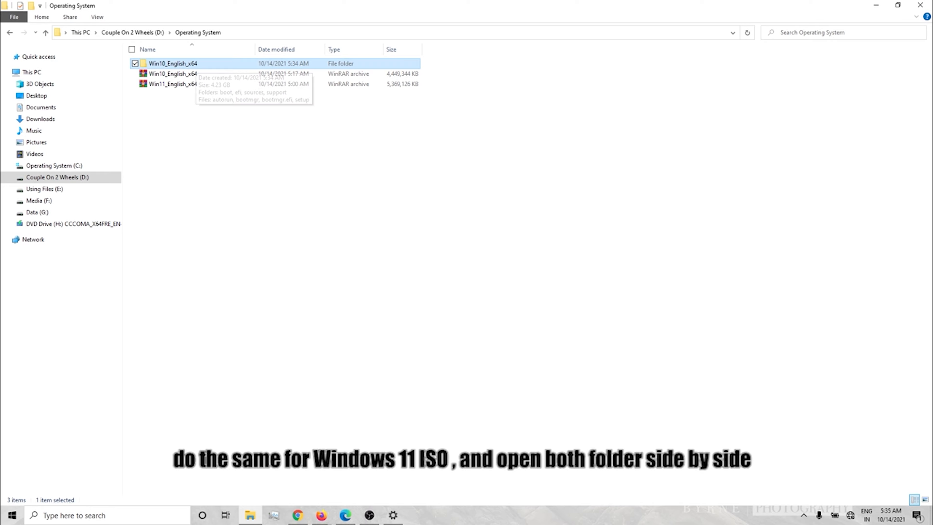
pyautogui.doubleClick(172, 63)
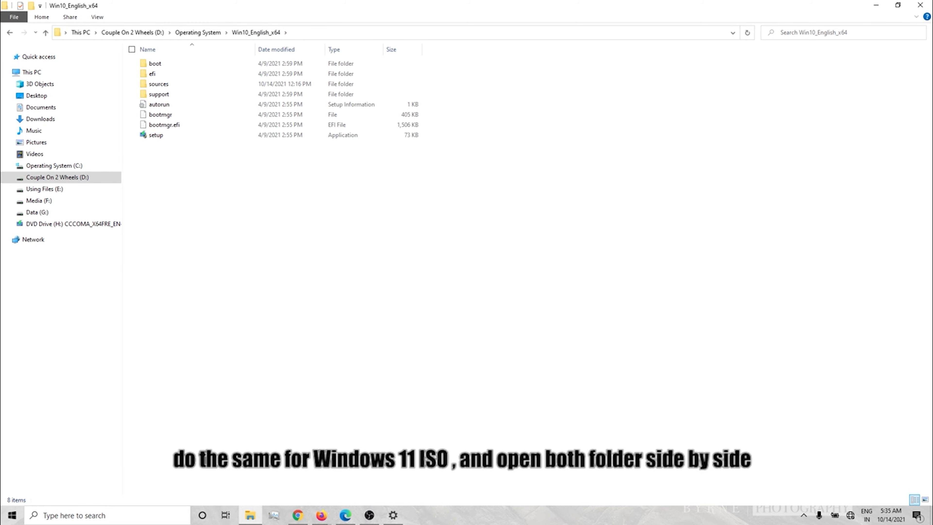
pyautogui.moveTo(372, 5); pyautogui.dragTo(1, 188)
pyautogui.press('super+e')
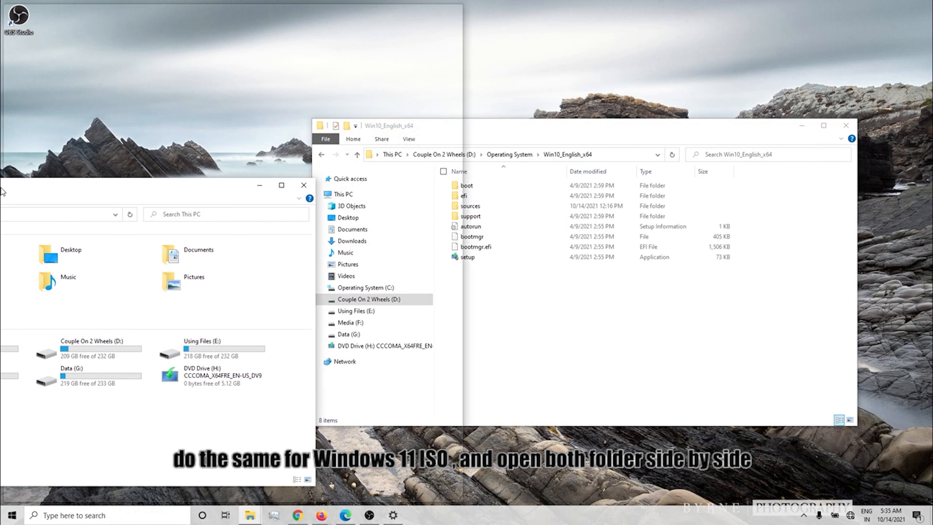
pyautogui.moveTo(1, 188); pyautogui.dragTo(0, 189)
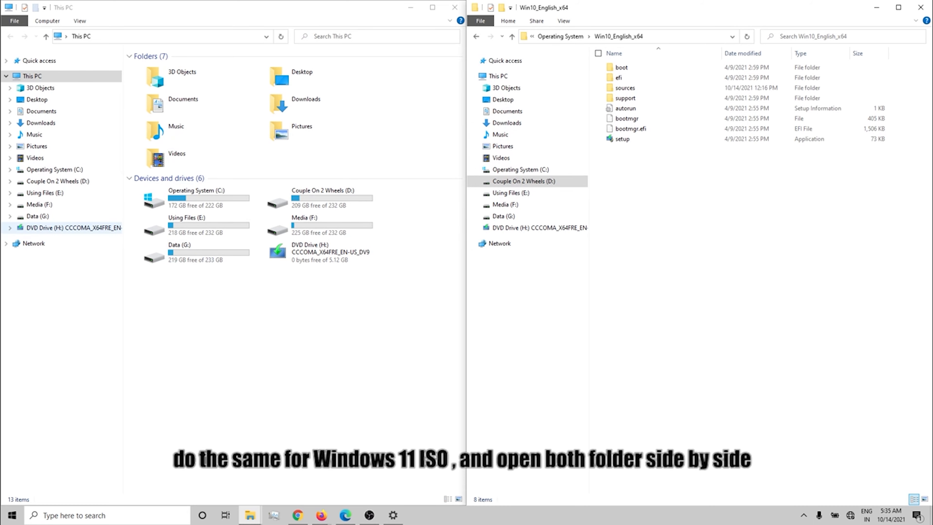
pyautogui.click(73, 227)
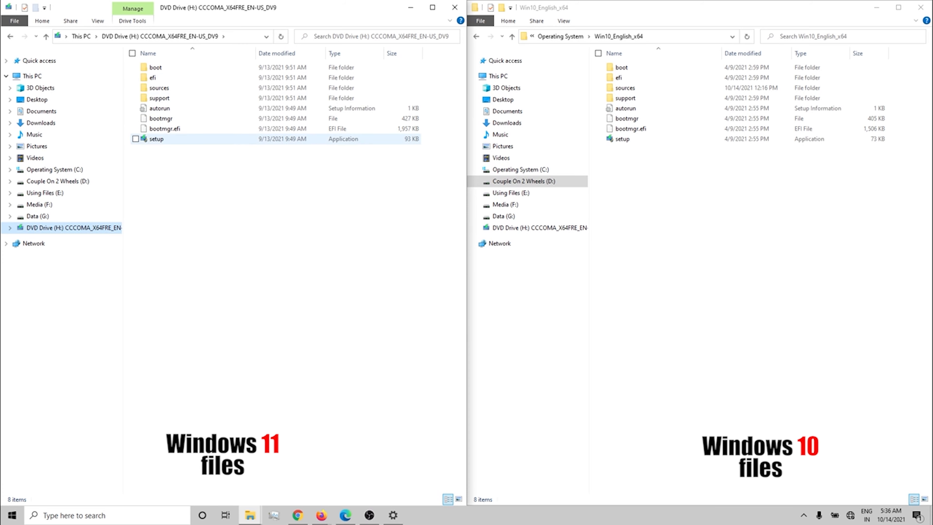
# - Open the sources folder inside Win10_English_x64 and sort its files by size, largest first
pyautogui.doubleClick(625, 87)
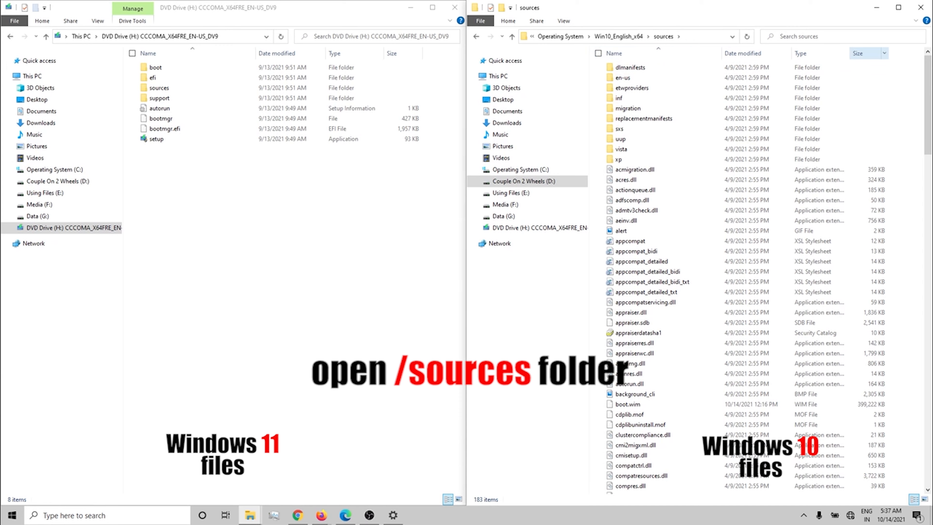
pyautogui.click(860, 53)
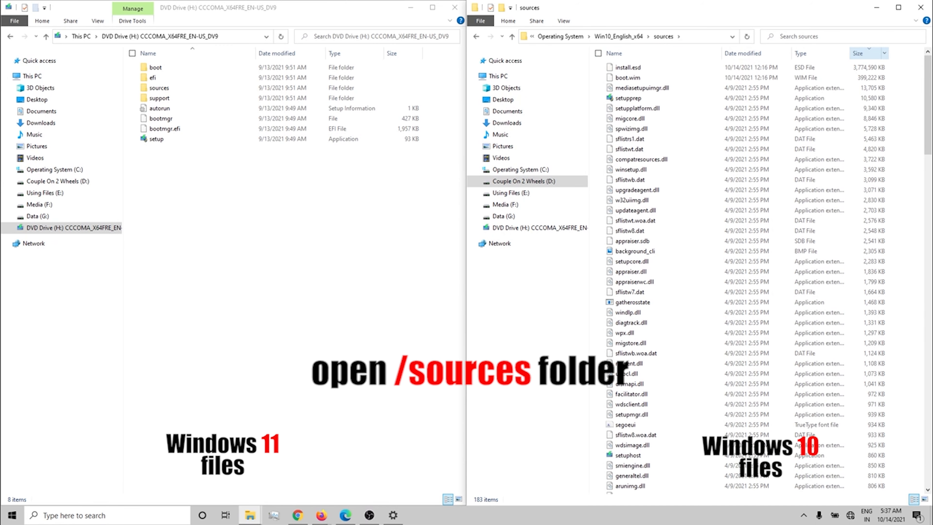
pyautogui.click(666, 68)
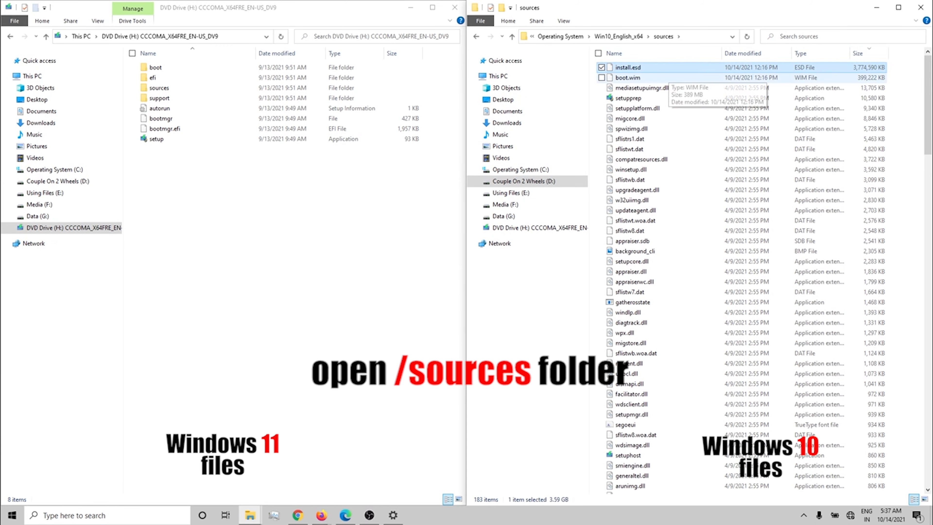
pyautogui.click(666, 78)
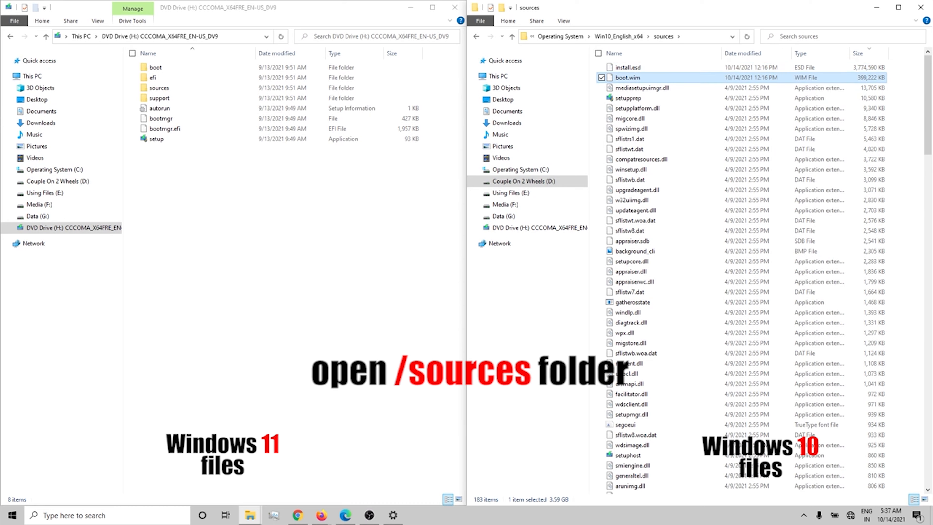
# - Open the sources folder on the Windows 11 DVD drive (H:) and sort its files by size, largest first
pyautogui.click(160, 99)
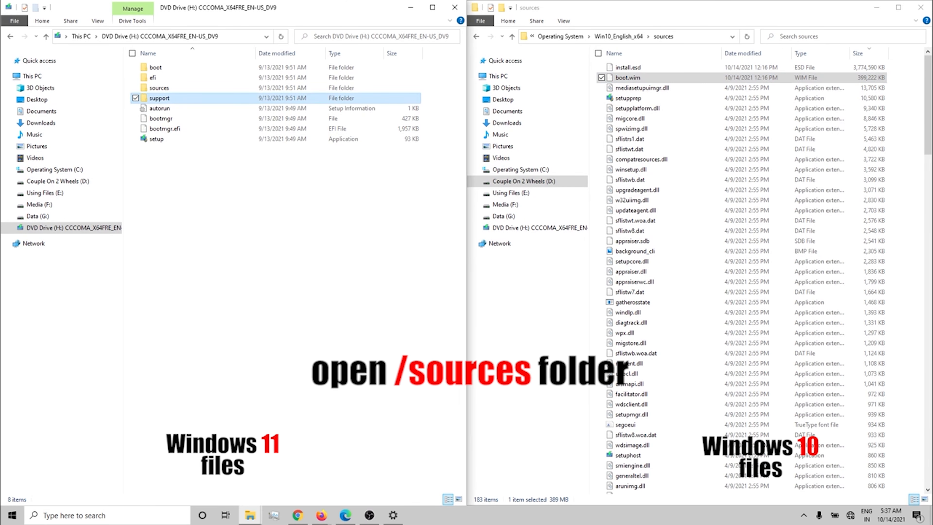
pyautogui.doubleClick(159, 88)
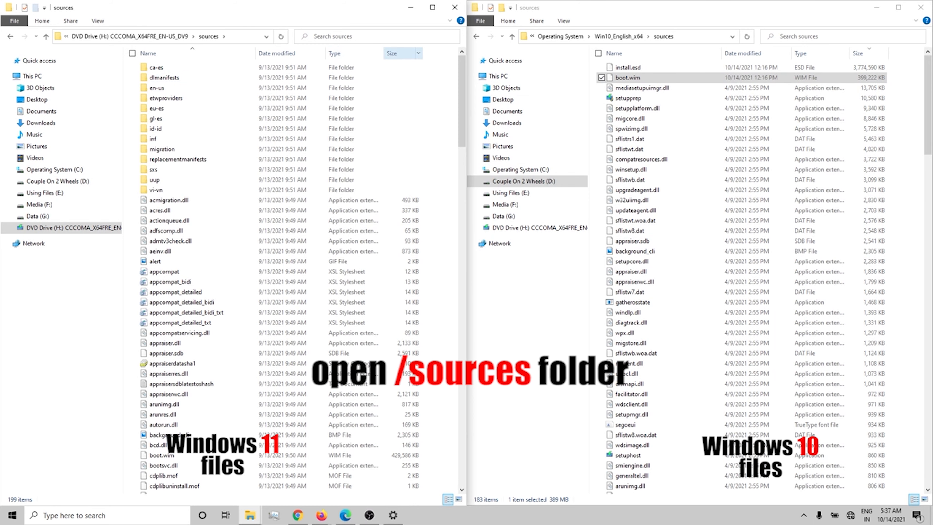
pyautogui.click(392, 53)
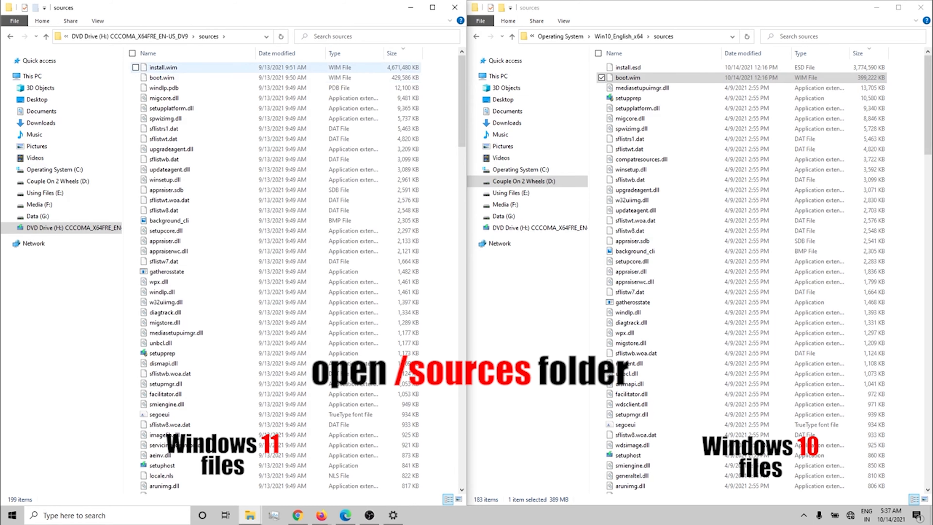
pyautogui.click(161, 67)
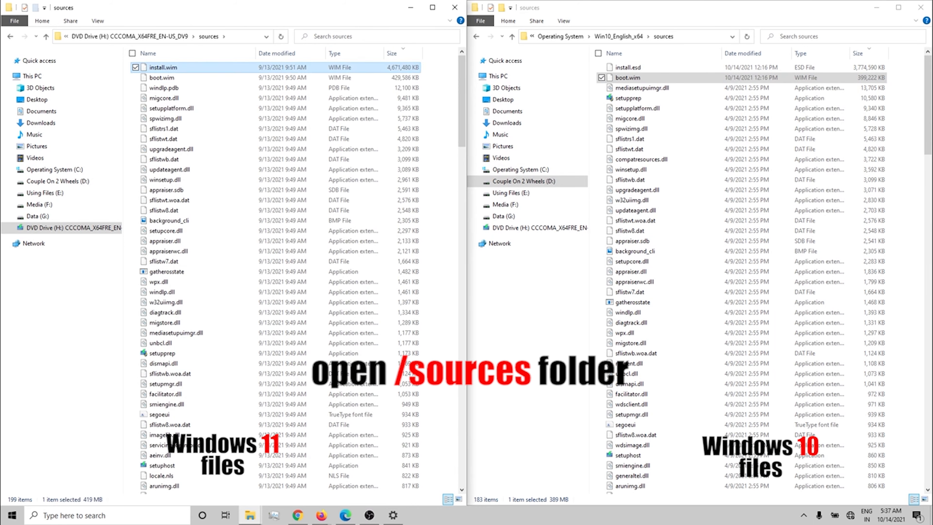
pyautogui.click(162, 78)
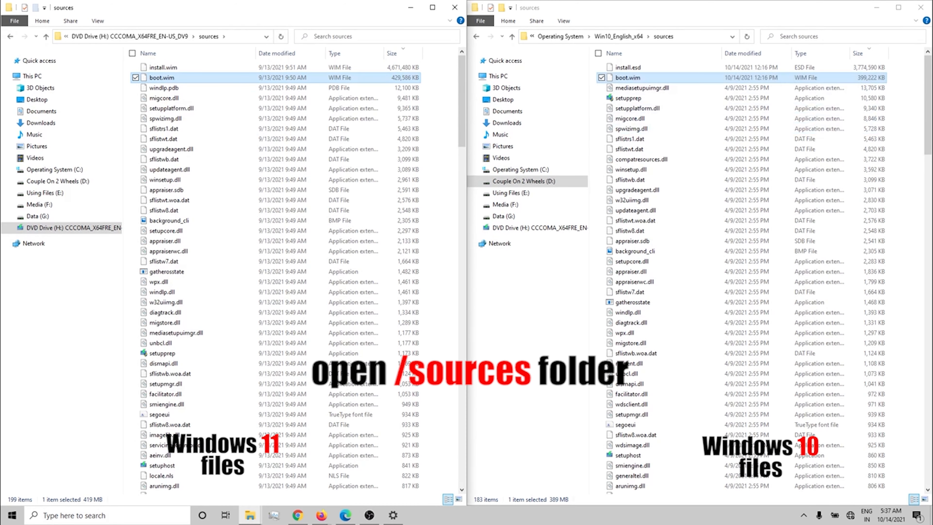
# - Delete install.esd from the Win10_English_x64 sources folder
pyautogui.click(628, 68)
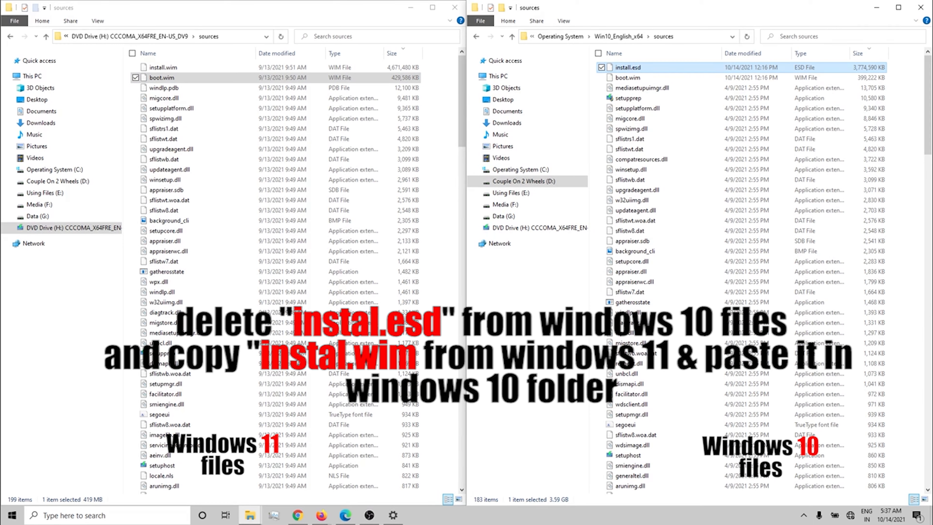
pyautogui.rightClick(628, 67)
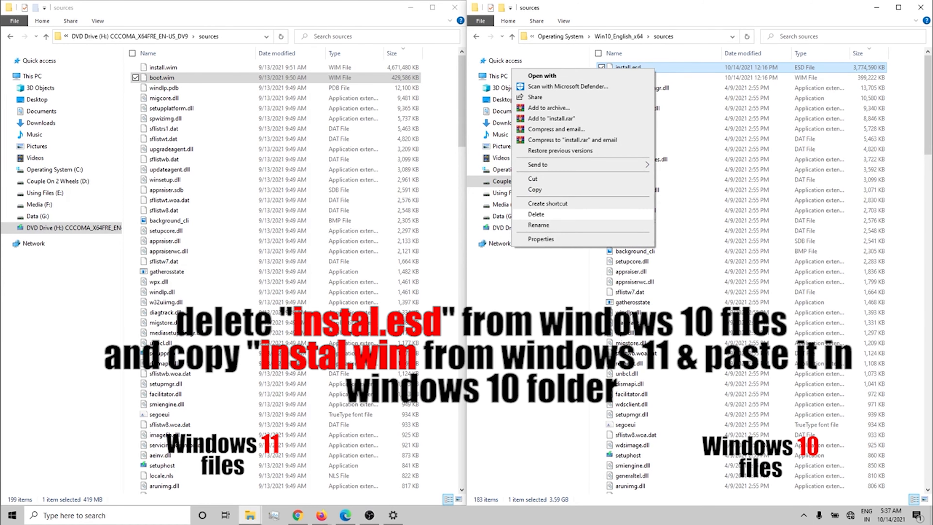
pyautogui.click(537, 214)
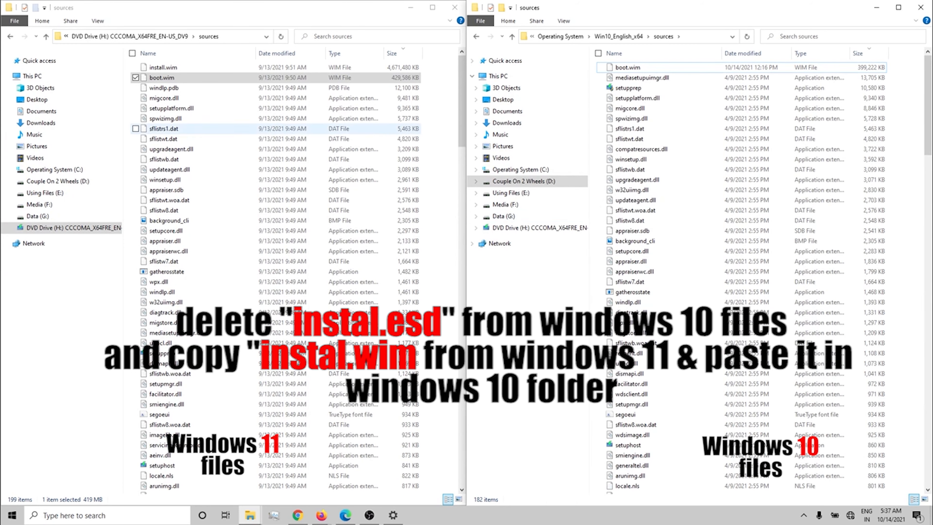
# - Copy install.wim from the Windows 11 DVD's sources folder into the Win10_English_x64 sources folder
pyautogui.click(163, 67)
pyautogui.rightClick(169, 68)
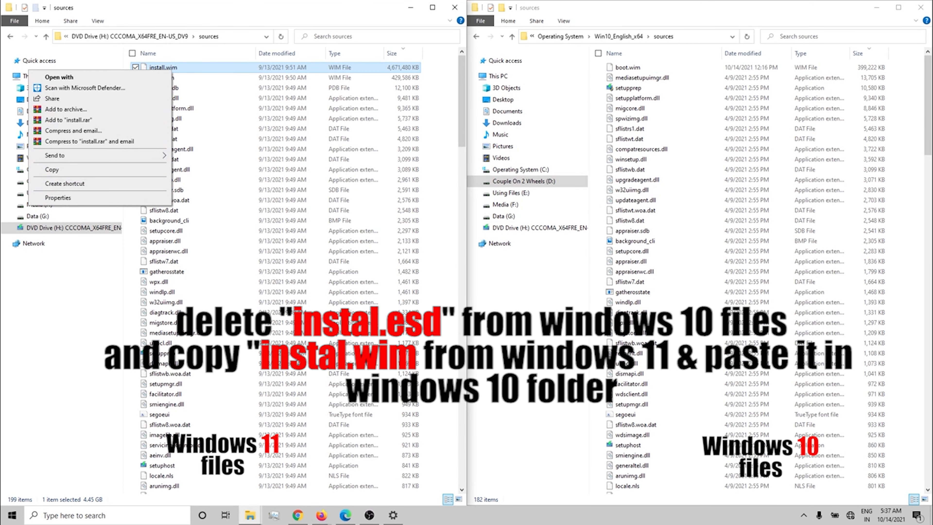
pyautogui.click(52, 169)
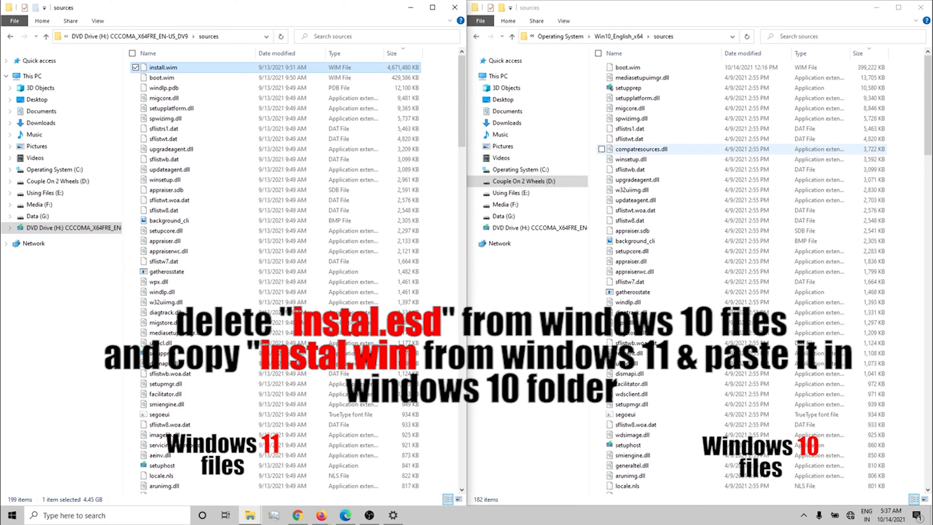
pyautogui.rightClick(903, 180)
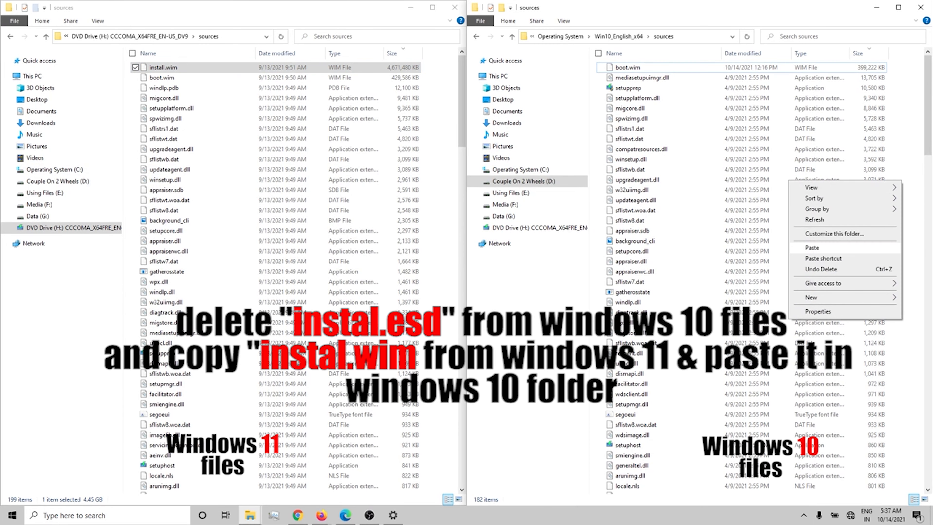
pyautogui.click(807, 247)
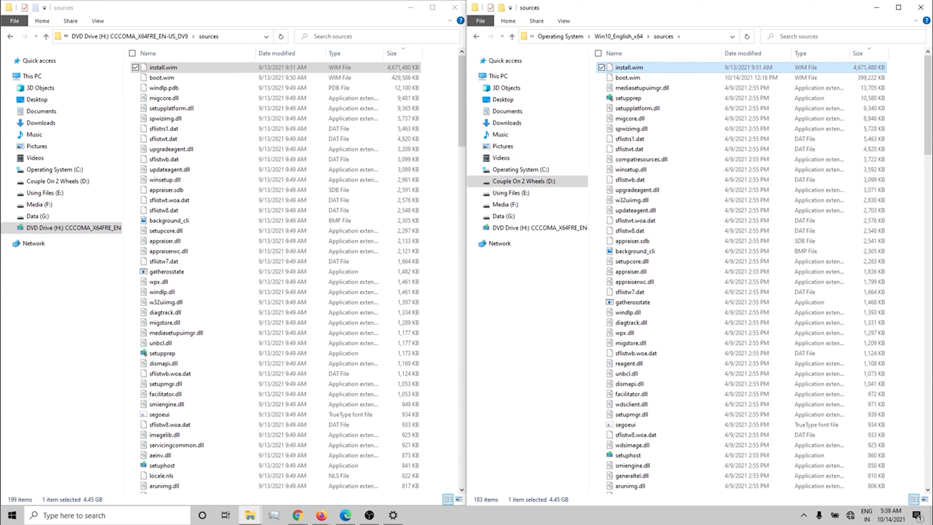
# - Close the DVD drive window, then maximize and refresh the Win10_English_x64 sources window
pyautogui.click(455, 7)
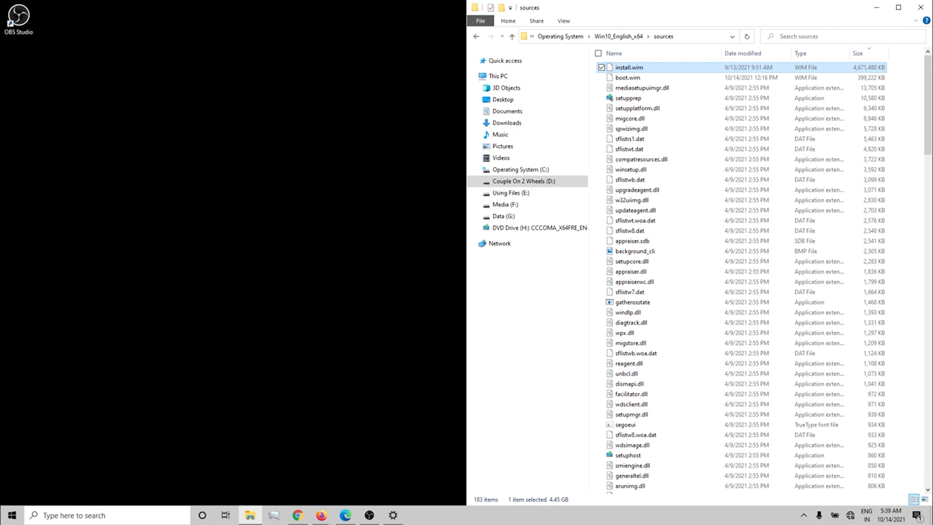
pyautogui.press('super+Down')
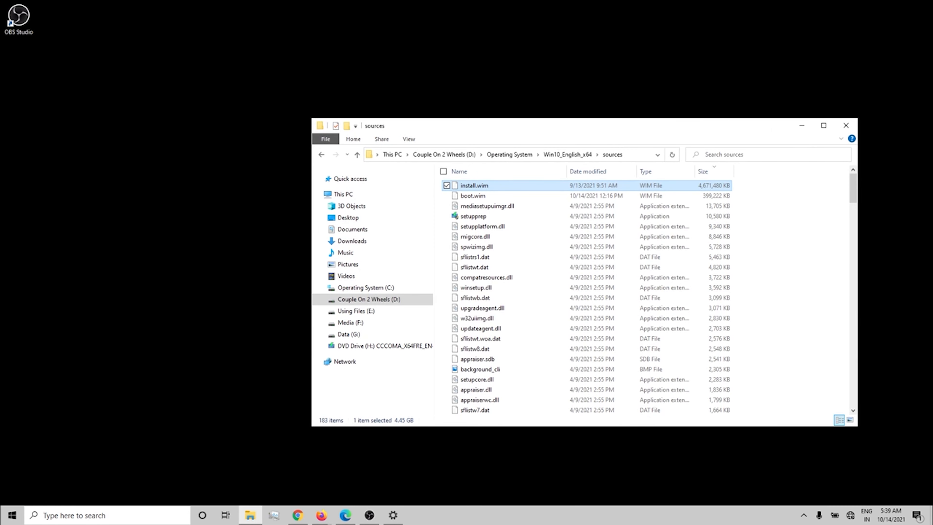
pyautogui.press('super+Up')
pyautogui.click(492, 139)
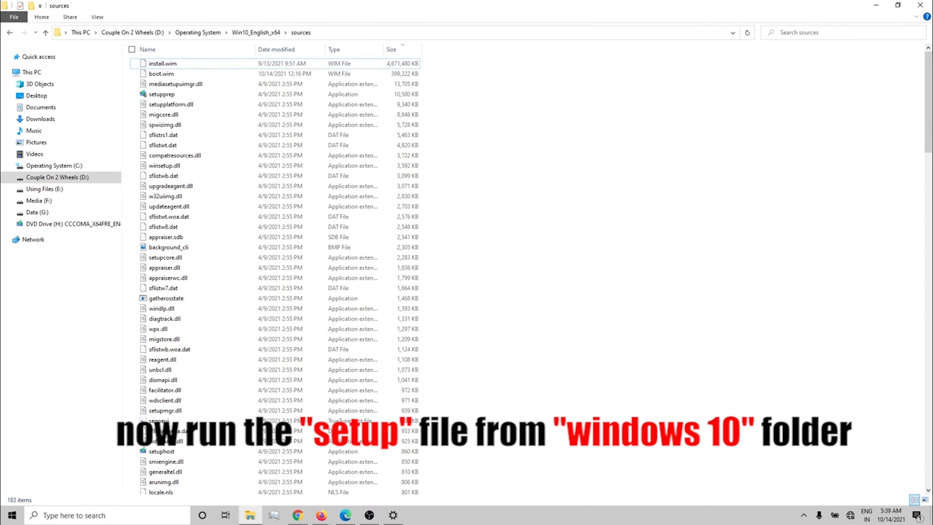
pyautogui.rightClick(493, 139)
pyautogui.click(518, 177)
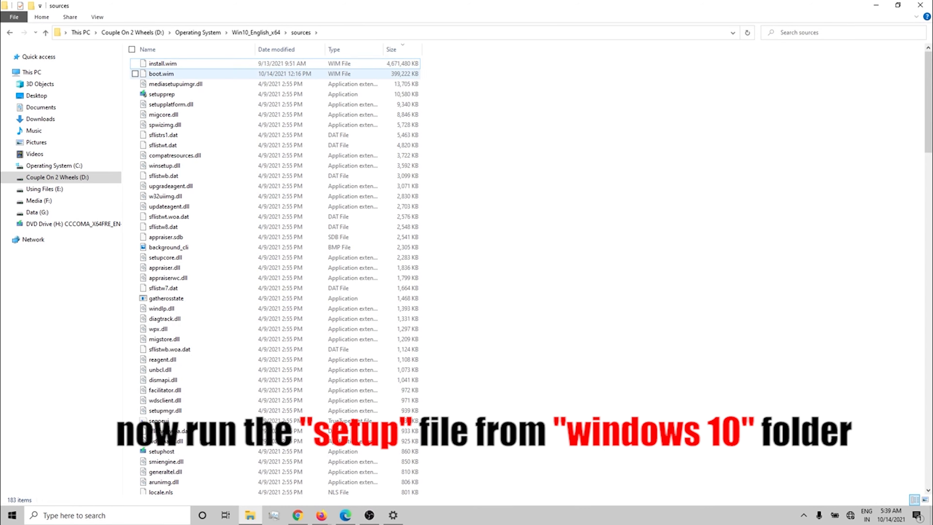
# - Go back to the Win10_English_x64 folder and run its setup application as administrator
pyautogui.click(256, 32)
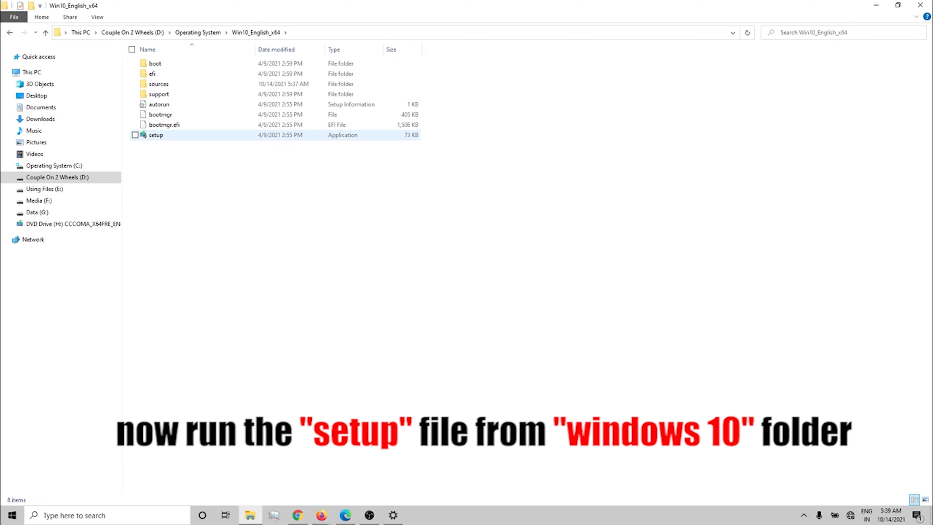
pyautogui.click(156, 135)
pyautogui.rightClick(173, 136)
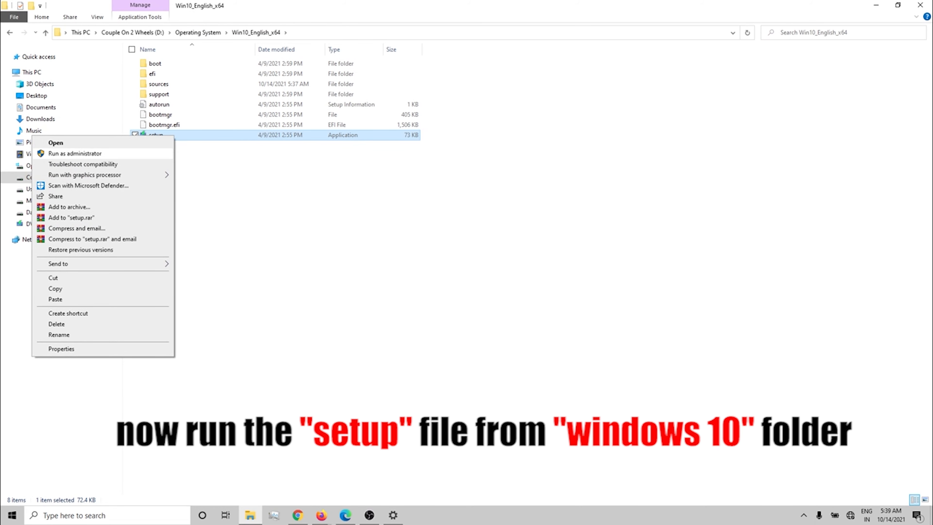
pyautogui.click(75, 154)
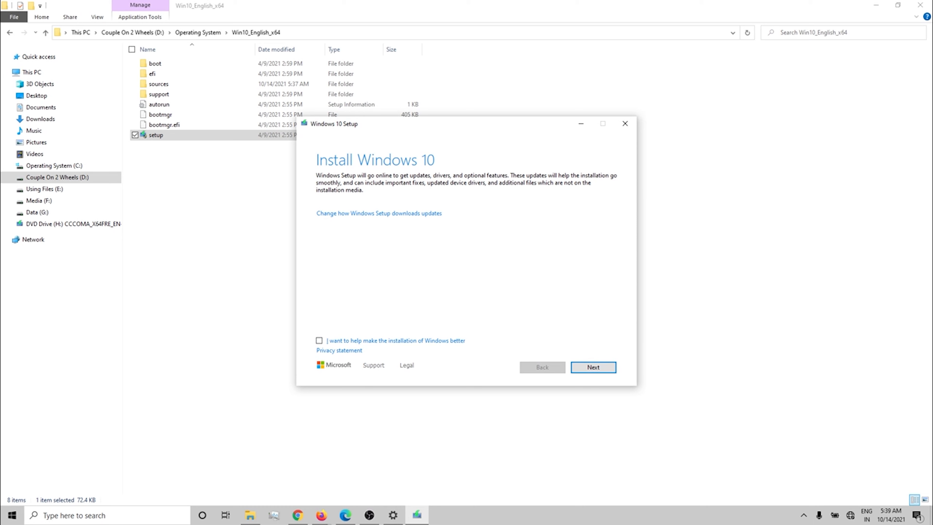
# - Continue past the Install Windows 10 page, go through the license terms to the end and accept them
pyautogui.press('Return')
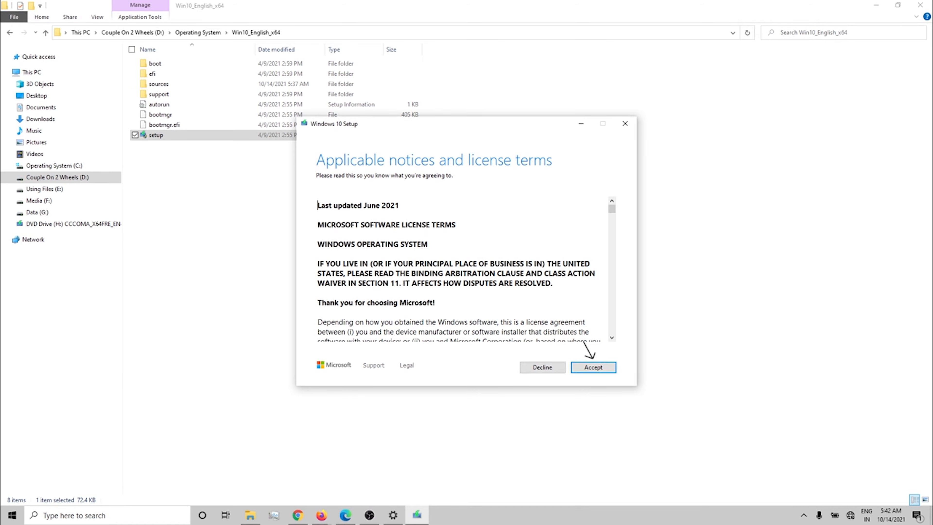
pyautogui.moveTo(612, 208); pyautogui.dragTo(611, 329)
pyautogui.click(593, 367)
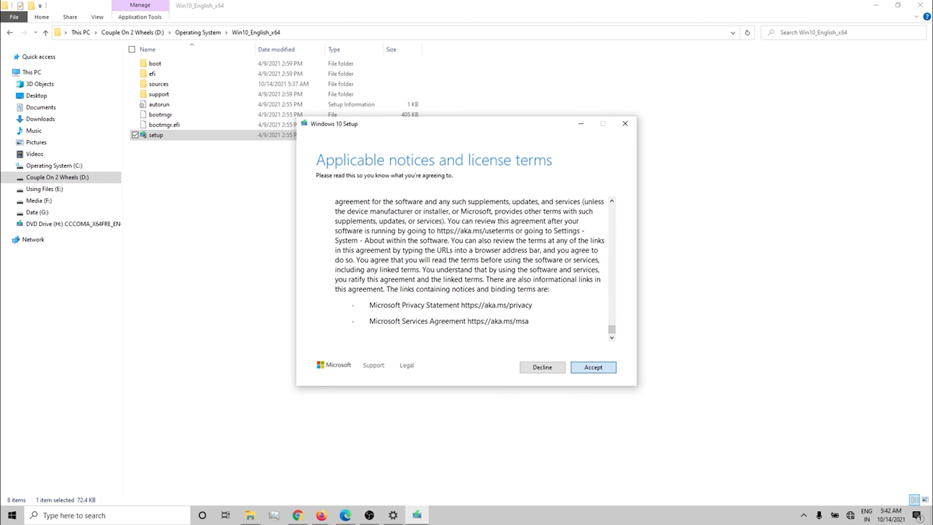